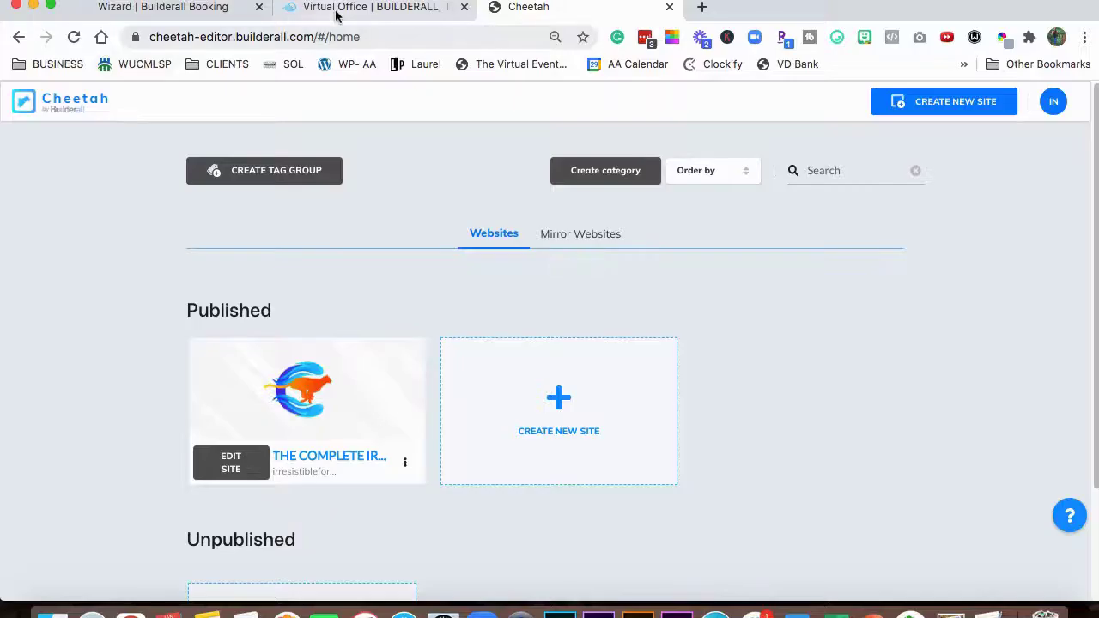
From the Virtual Office, open 'The Complete Irresistible Virtual Summit/Event Checklist' site in Cheetah to see its four pages
left_click(336, 12)
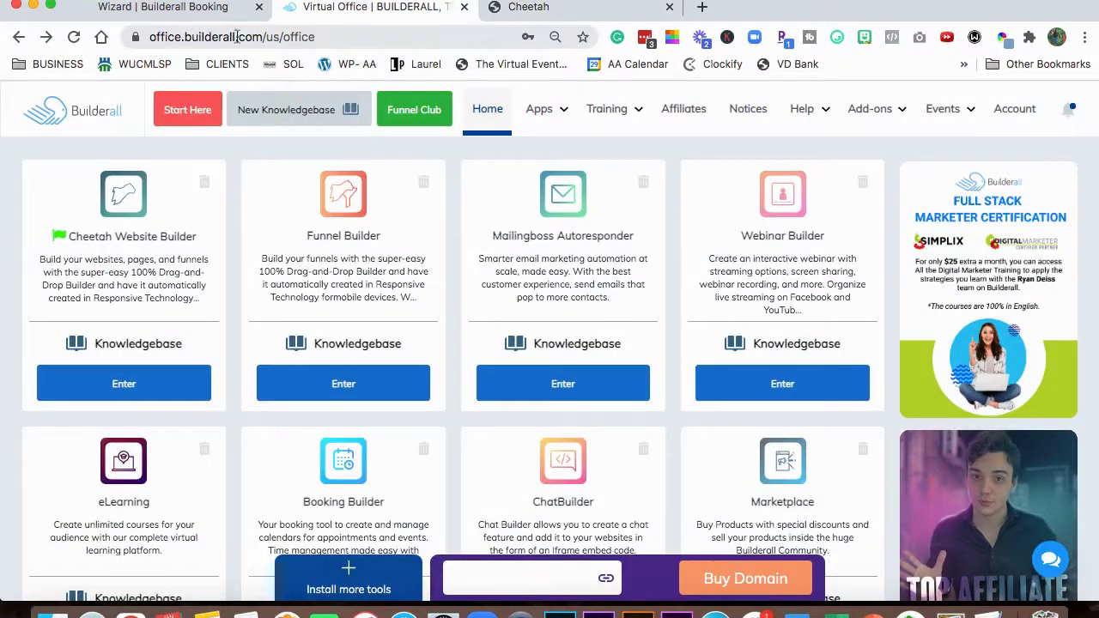
left_click(137, 391)
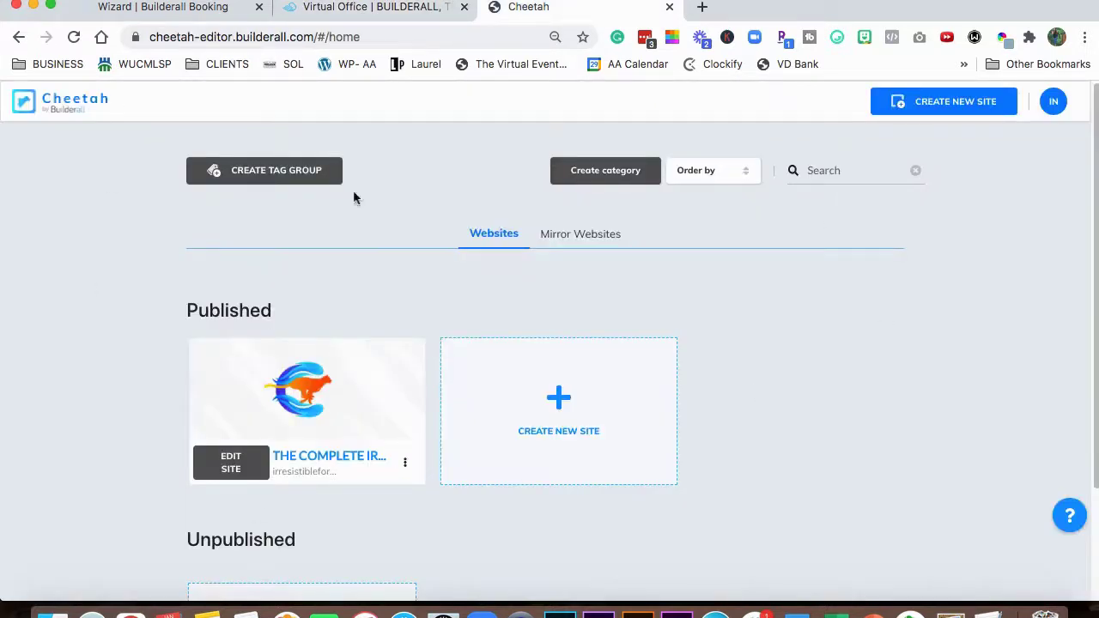
left_click(242, 480)
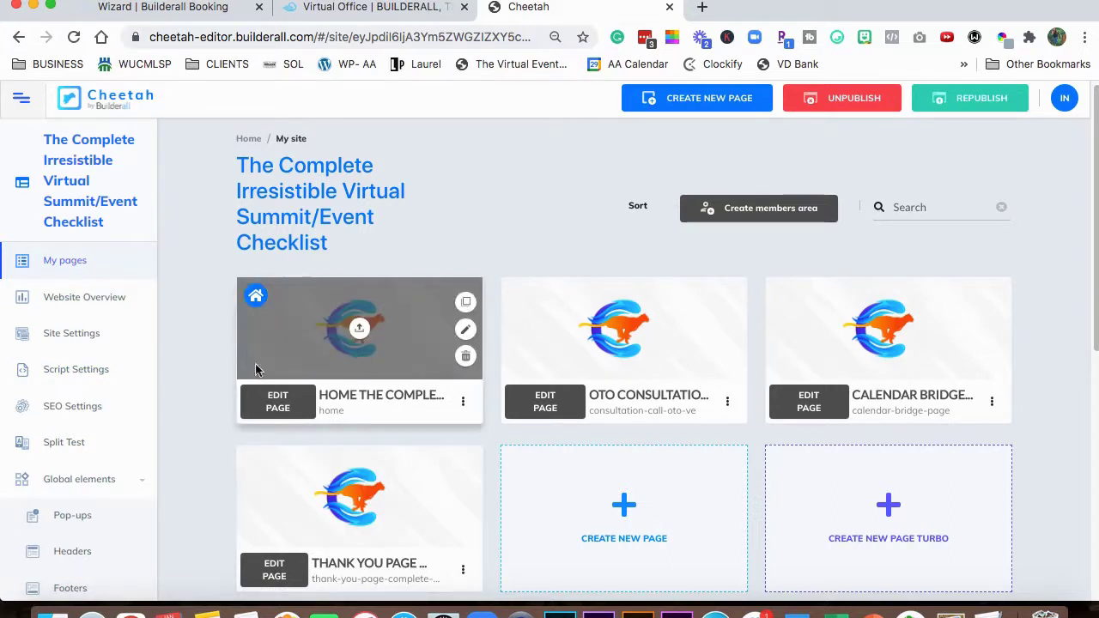
scroll(143, 362, "down", 1)
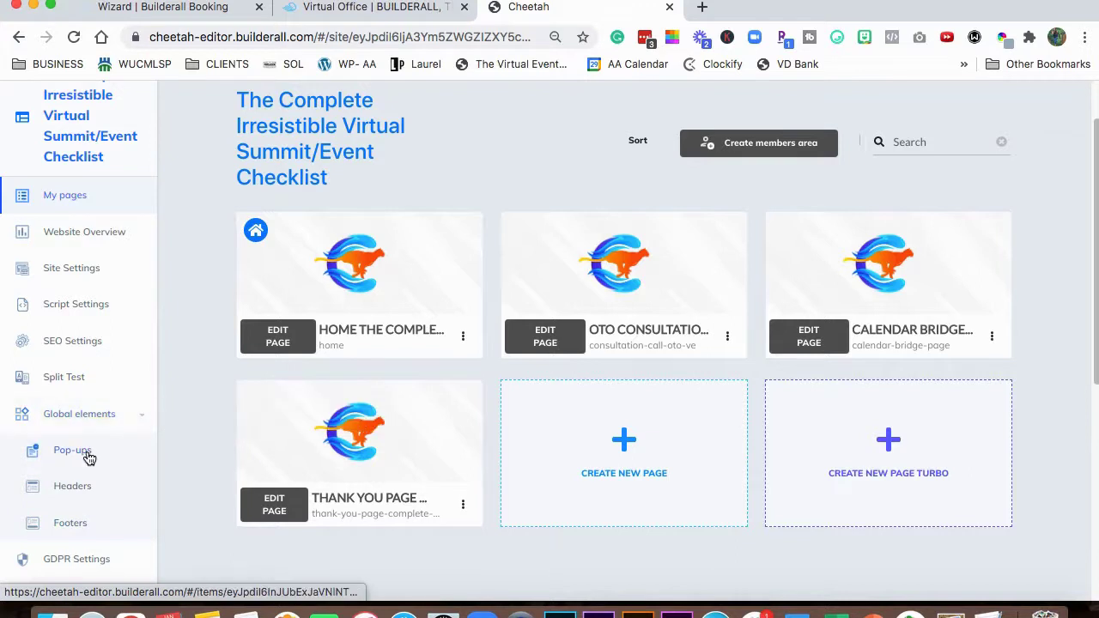
Open the 'Freebie Complete Checklist IVE' pop-up from the site's Pop-ups list for editing
left_click(91, 453)
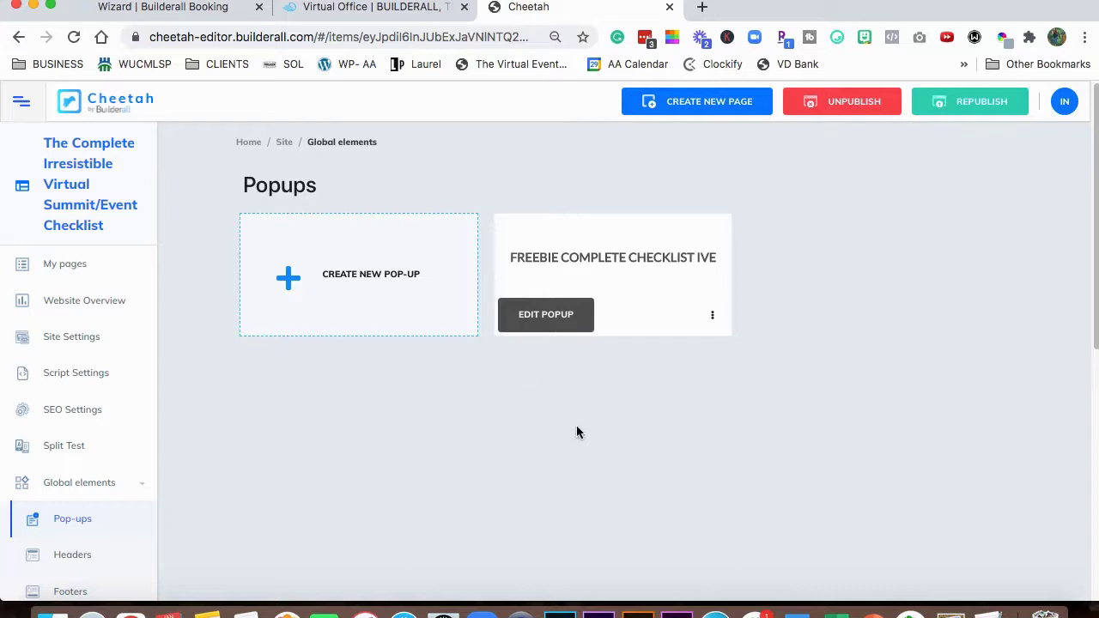
left_click(555, 317)
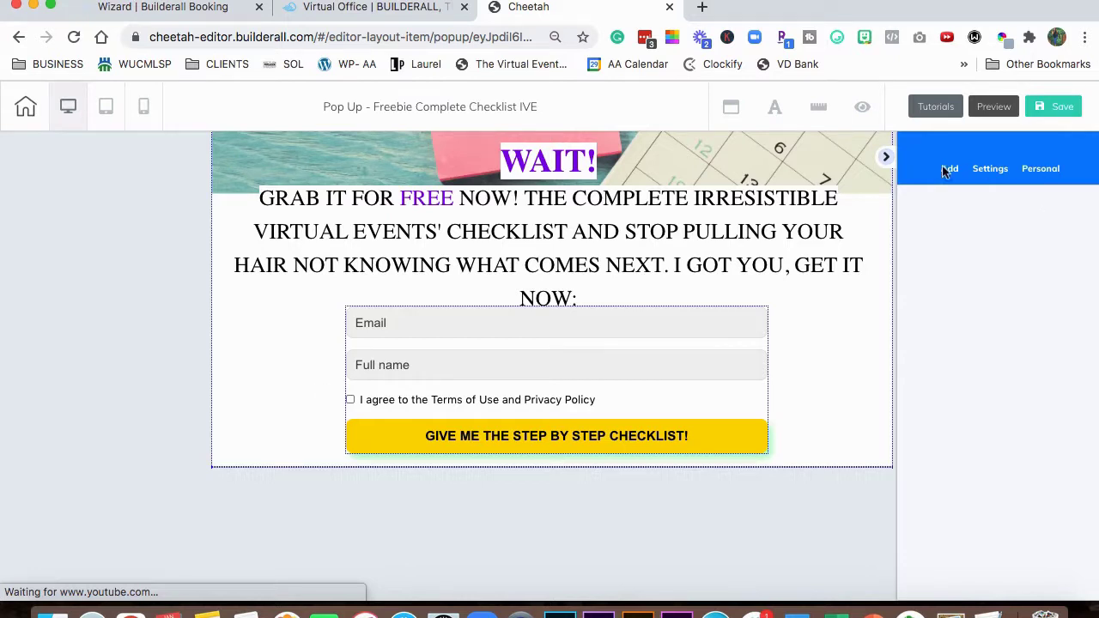
left_click(862, 391)
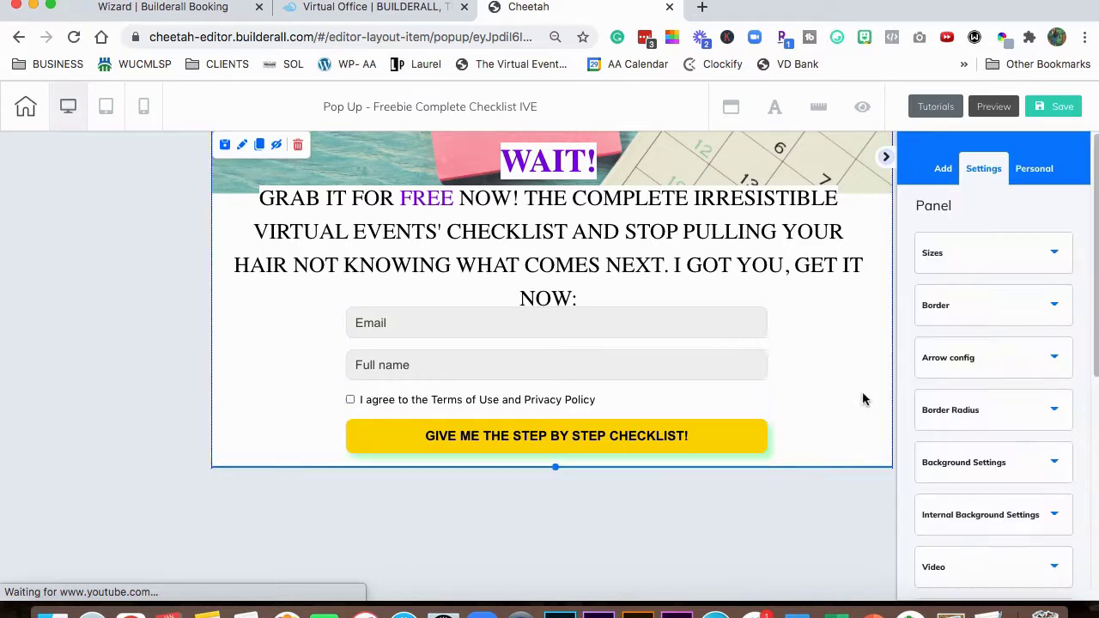
left_click(953, 168)
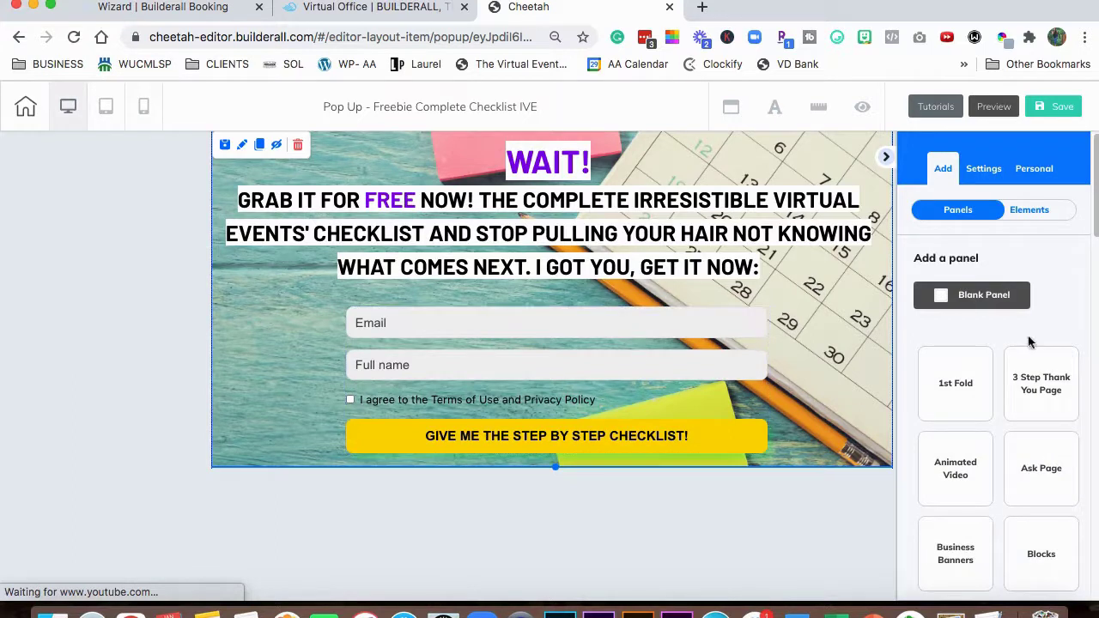
scroll(1062, 326, "down", 3)
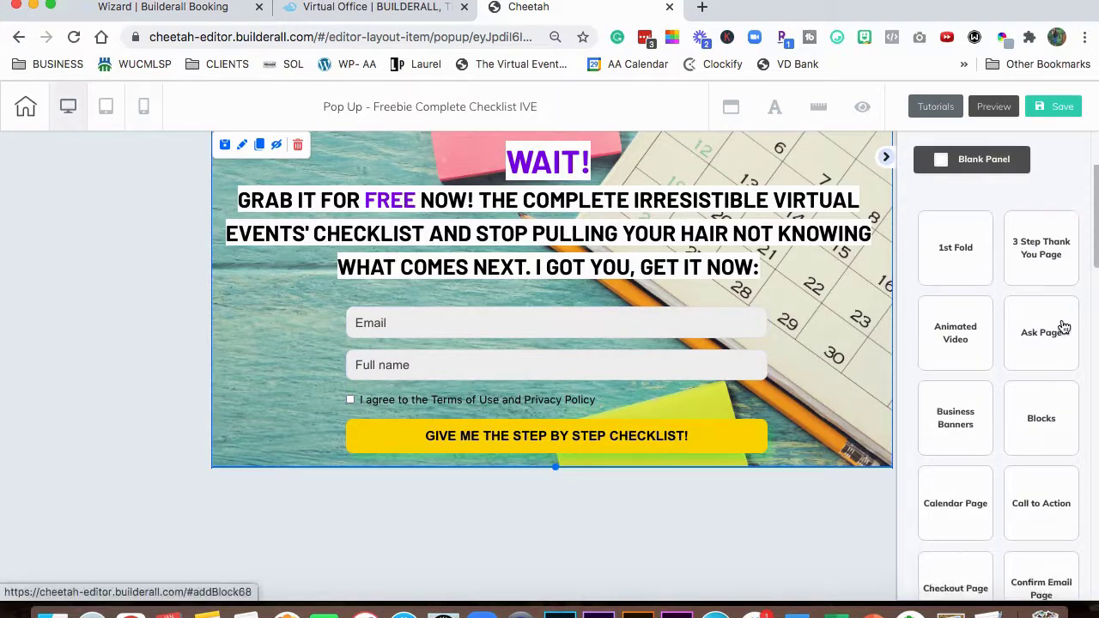
scroll(1063, 326, "up", 1)
scroll(1062, 326, "up", 2)
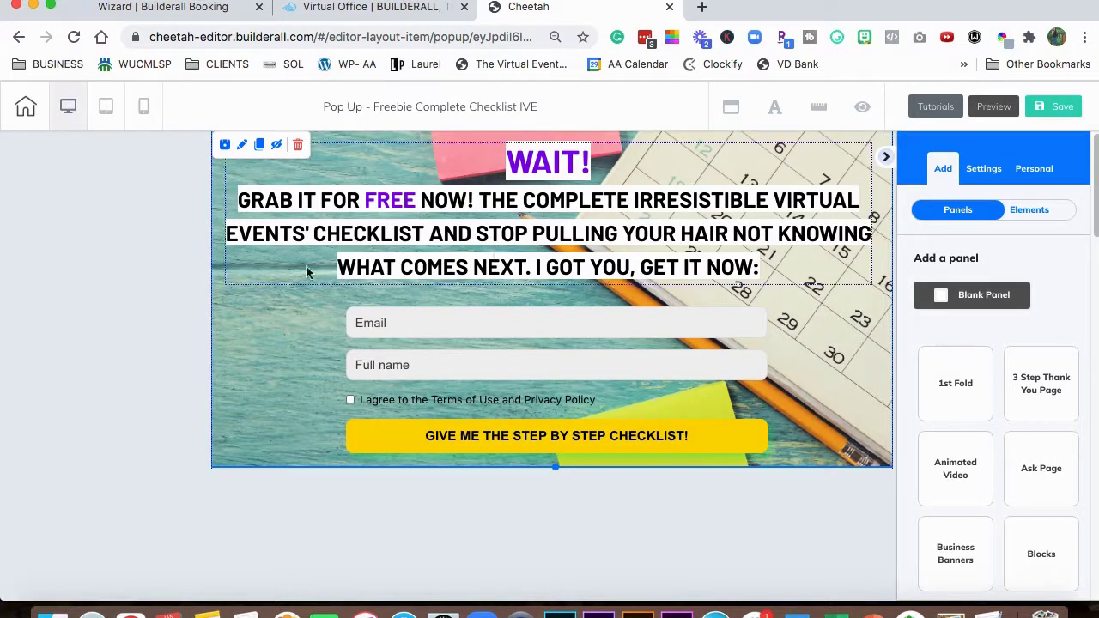
left_click(310, 367)
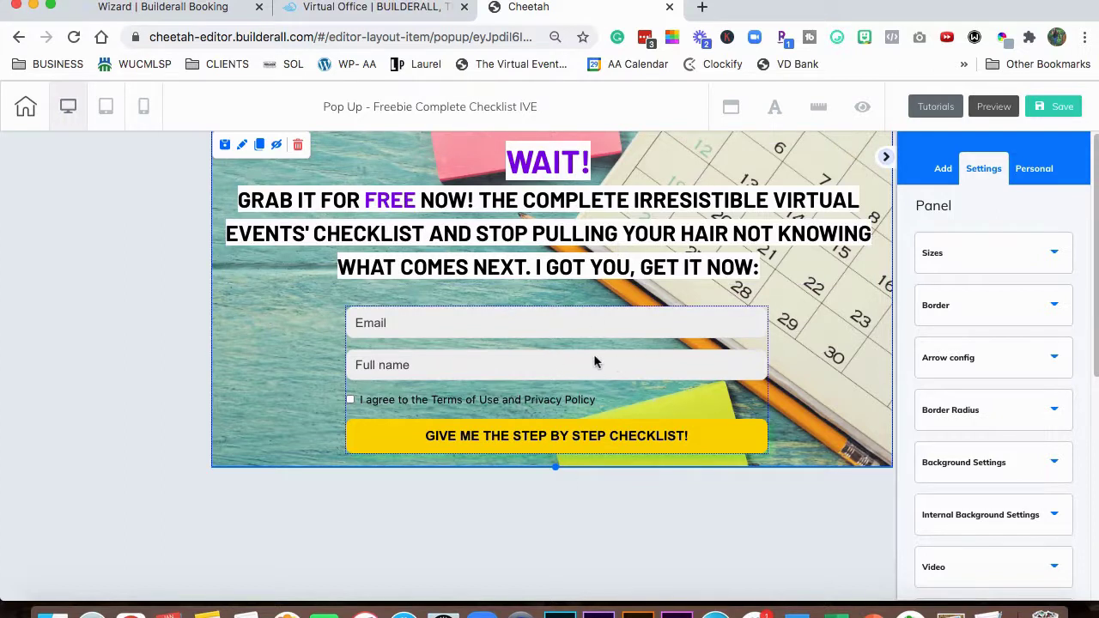
Save the checklist pop-up unchanged and dismiss the Saved! confirmation
left_click(1041, 110)
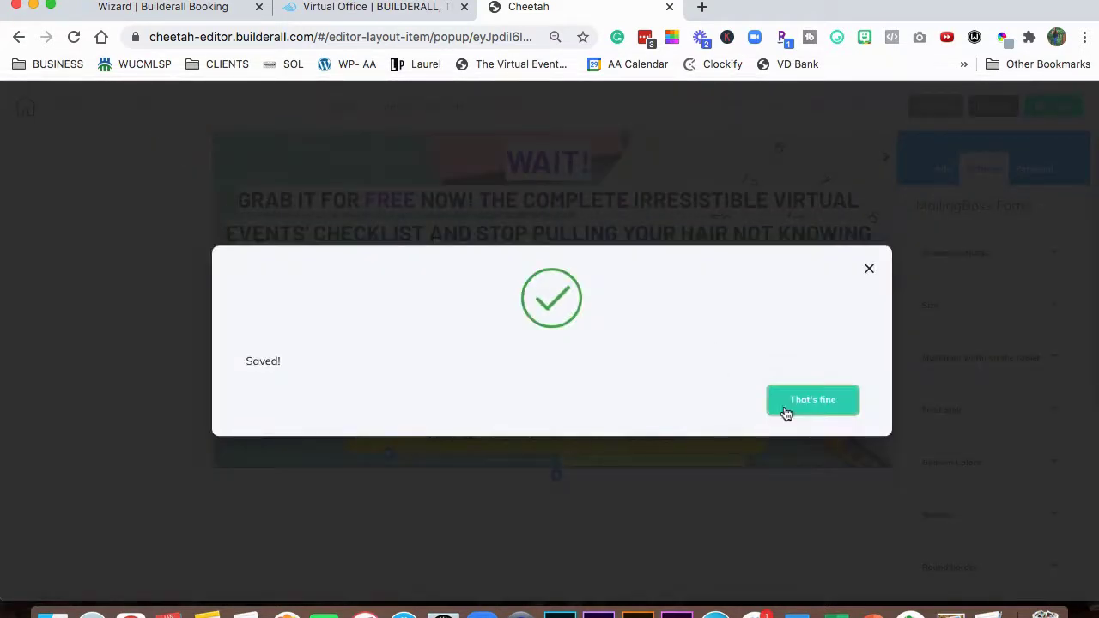
left_click(780, 411)
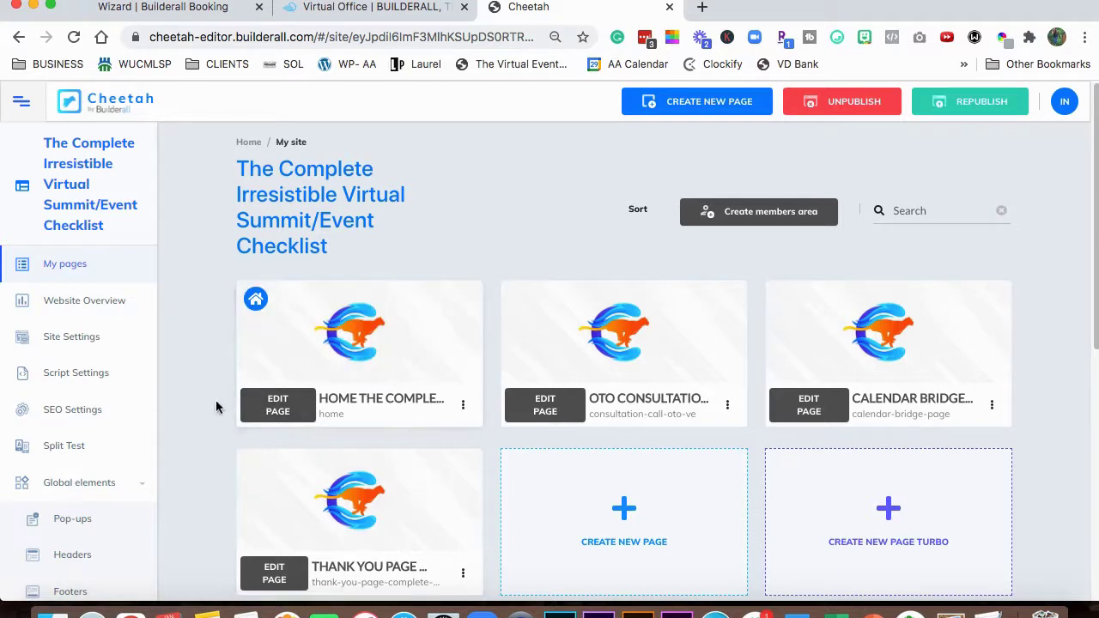
Open the Home page's Settings and scroll to POP-UP SETTINGS, where desktop and mobile have none
left_click(463, 408)
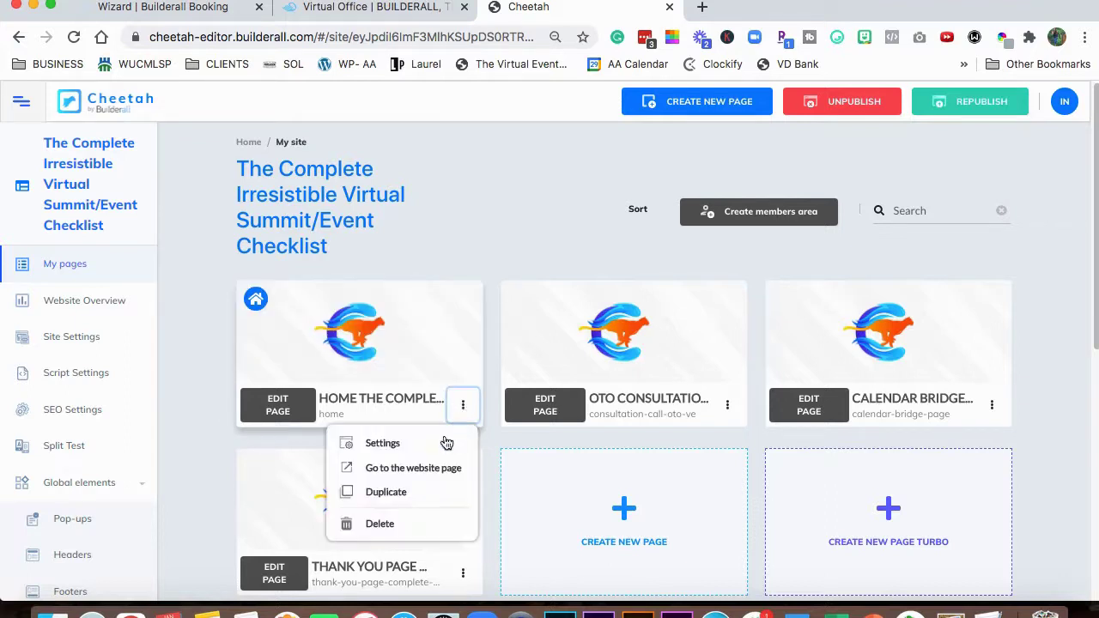
left_click(386, 443)
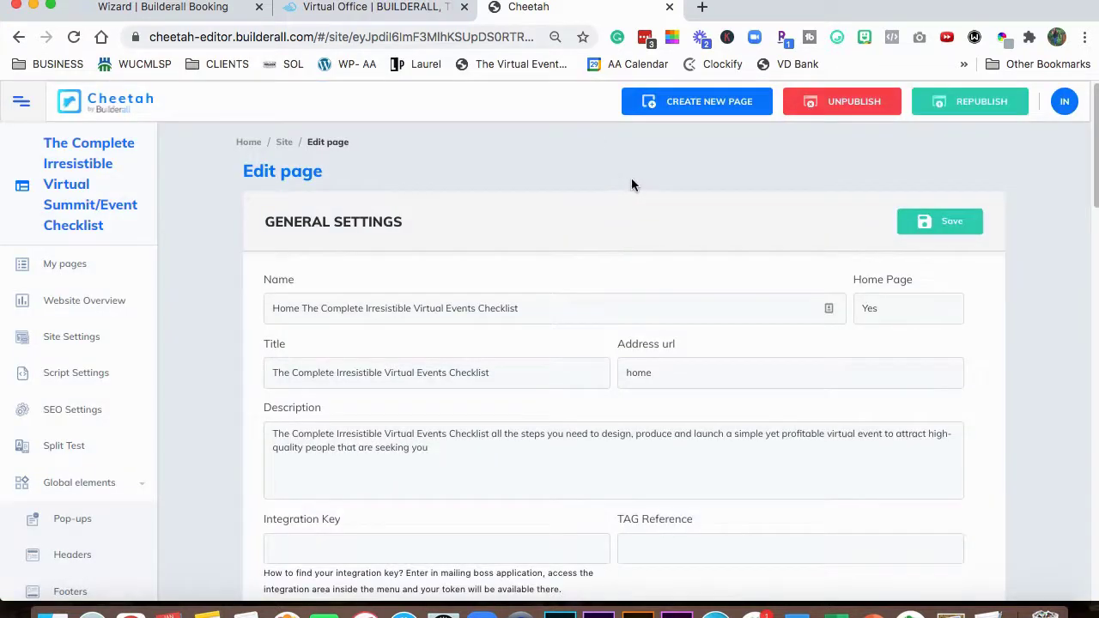
scroll(649, 334, "down", 10)
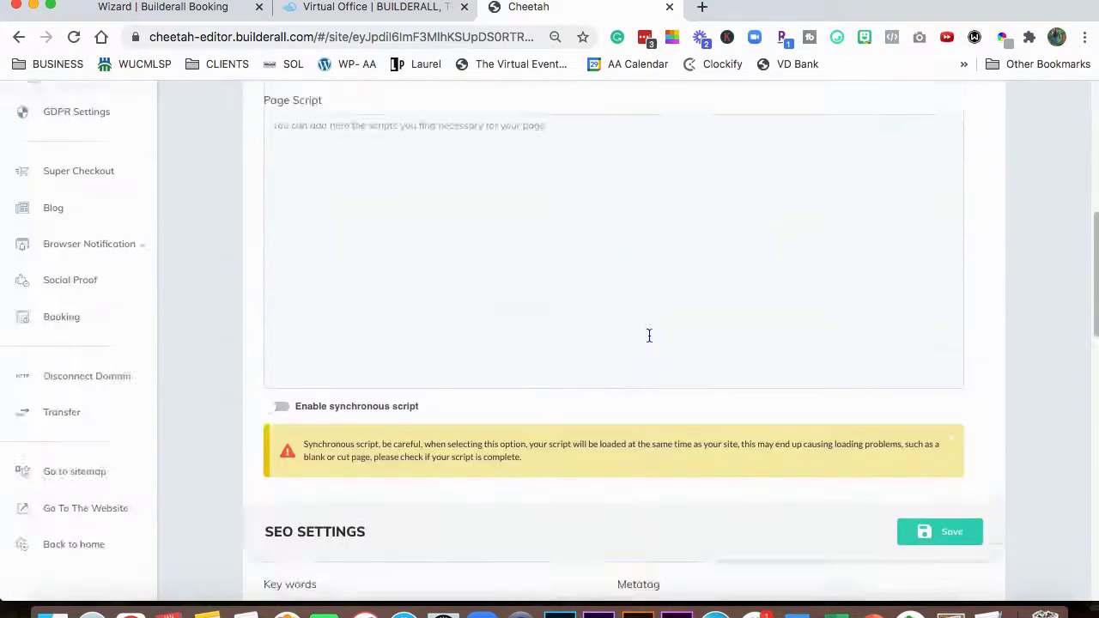
scroll(649, 336, "up", 6)
scroll(601, 326, "up", 3)
scroll(750, 483, "down", 3)
scroll(719, 398, "down", 2)
scroll(467, 417, "down", 7)
scroll(613, 401, "down", 1)
scroll(613, 402, "down", 2)
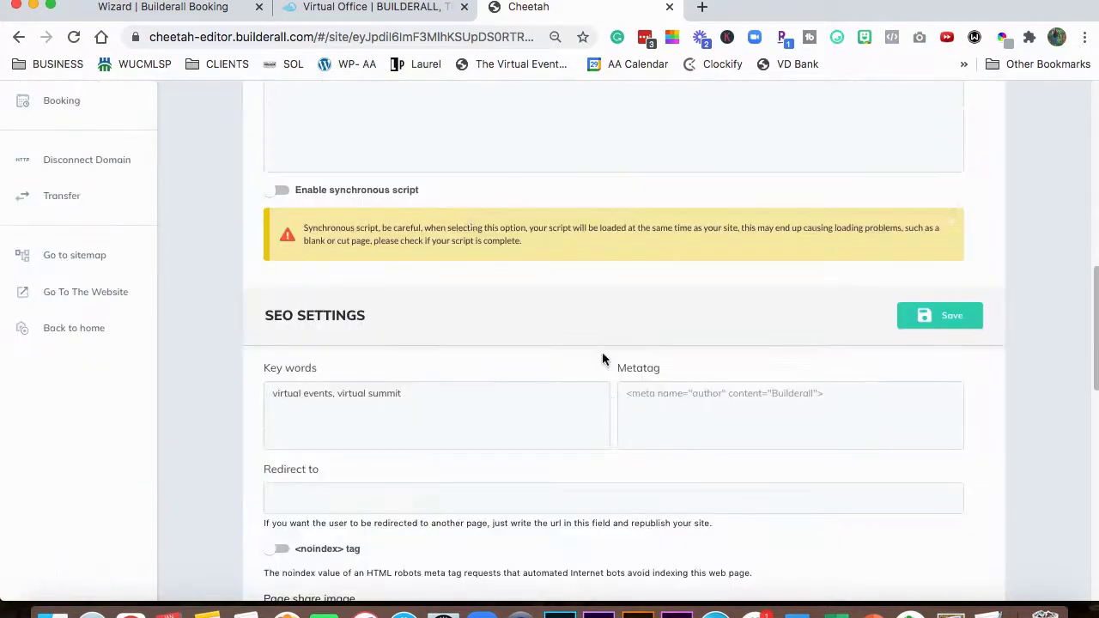
scroll(459, 421, "down", 2)
scroll(695, 300, "down", 2)
scroll(672, 422, "down", 1)
scroll(672, 423, "down", 1)
scroll(672, 423, "down", 1)
scroll(672, 422, "down", 2)
scroll(601, 361, "down", 1)
left_click_drag(256, 257, 429, 266)
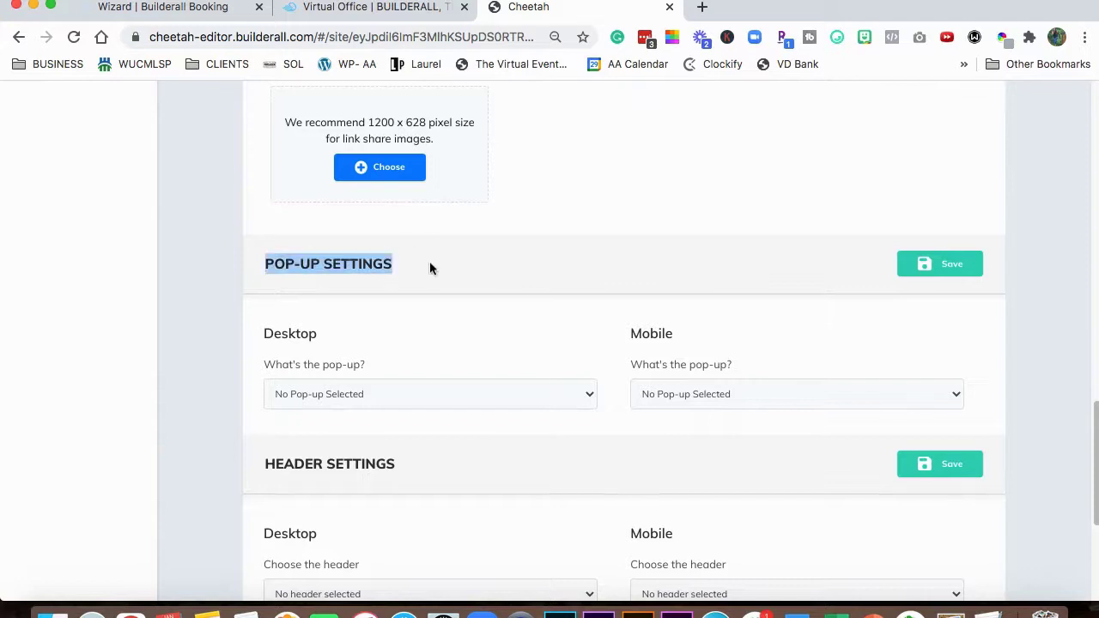
Assign Freebie Complete Checklist IVE to desktop as an Exit Pop-up
left_click(428, 267)
scroll(443, 298, "down", 1)
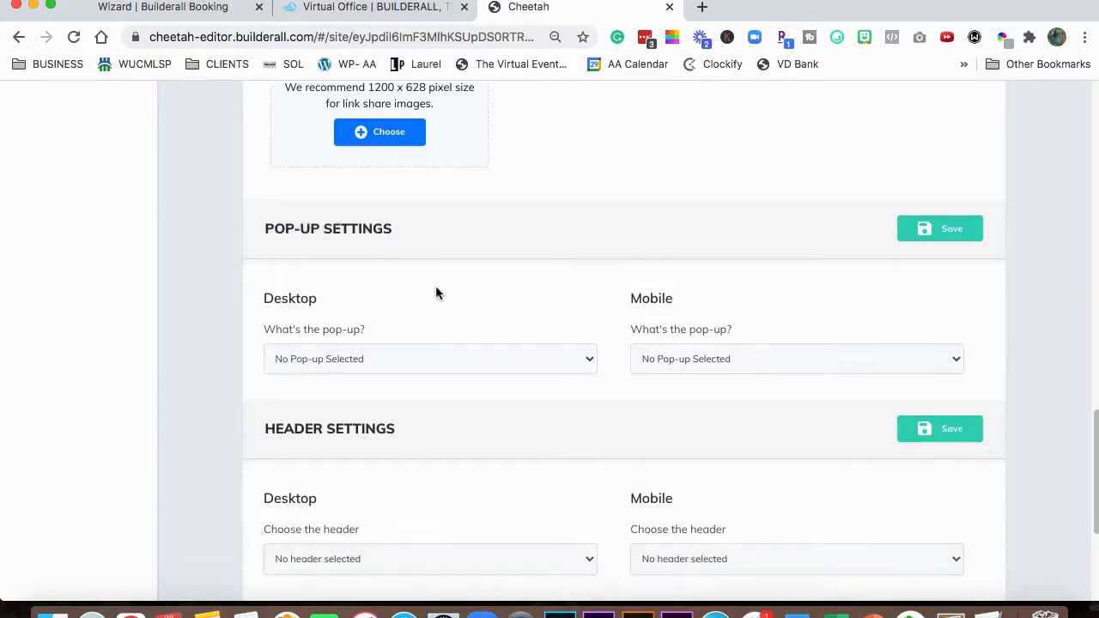
left_click(352, 367)
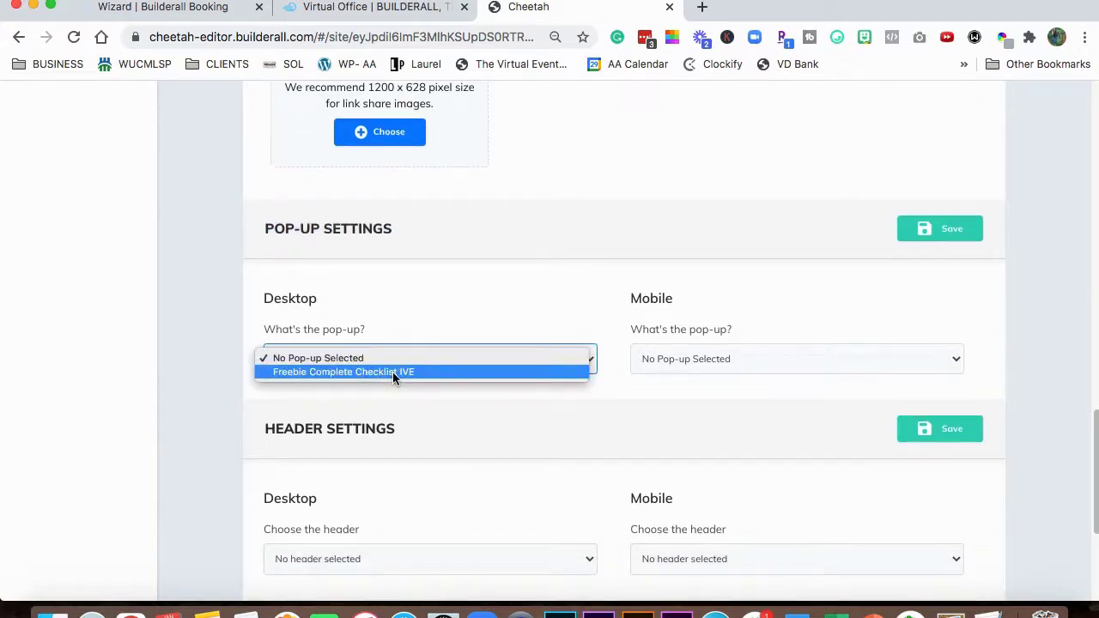
left_click(392, 370)
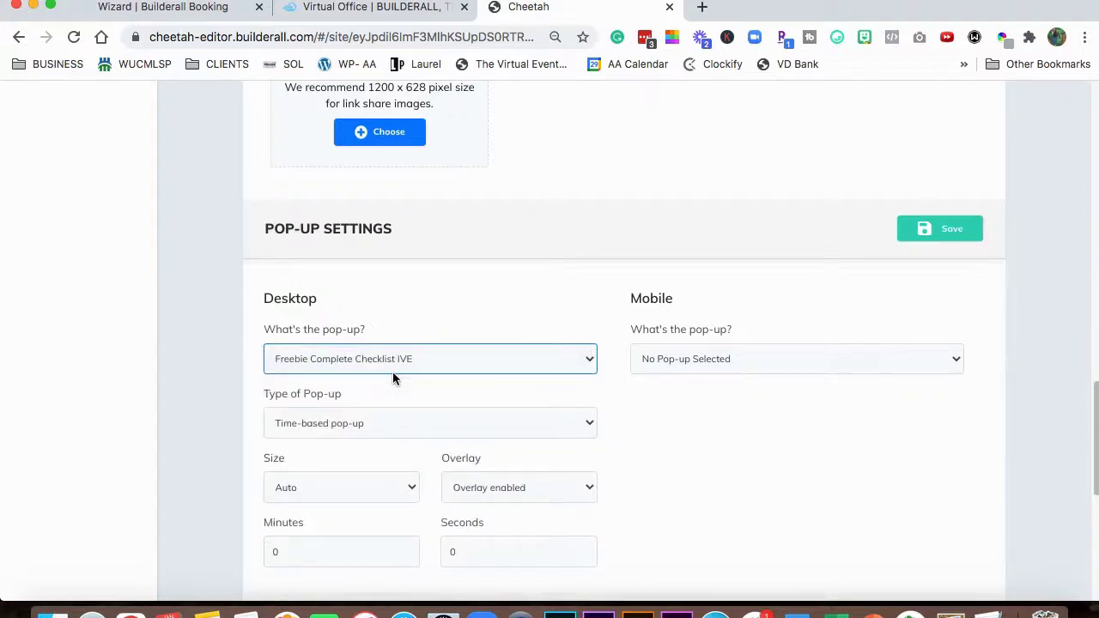
scroll(412, 356, "down", 1)
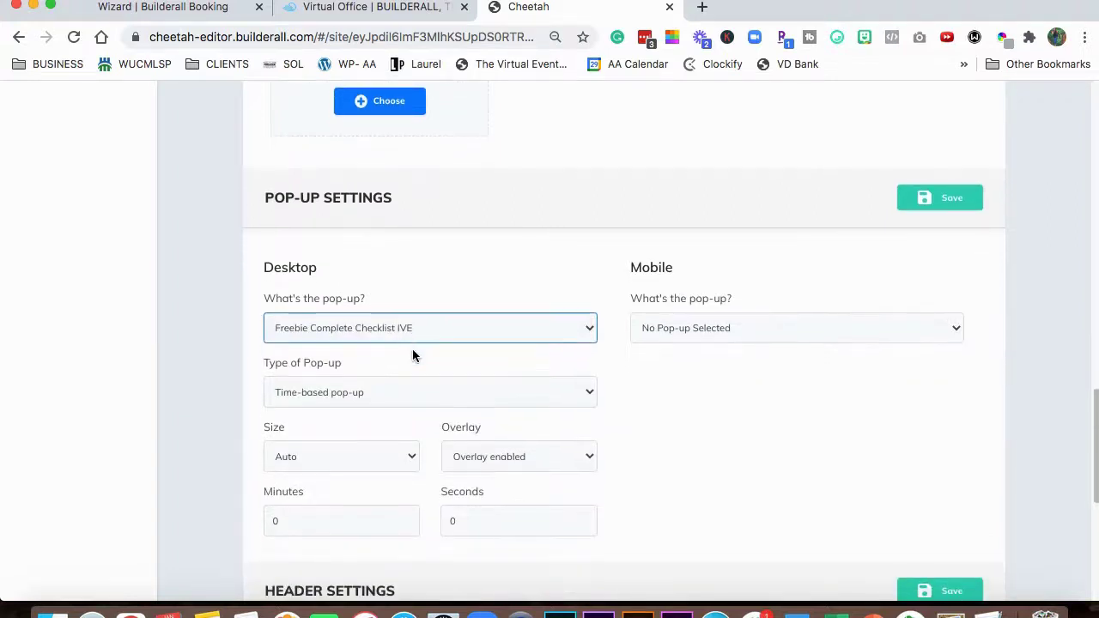
scroll(387, 349, "down", 1)
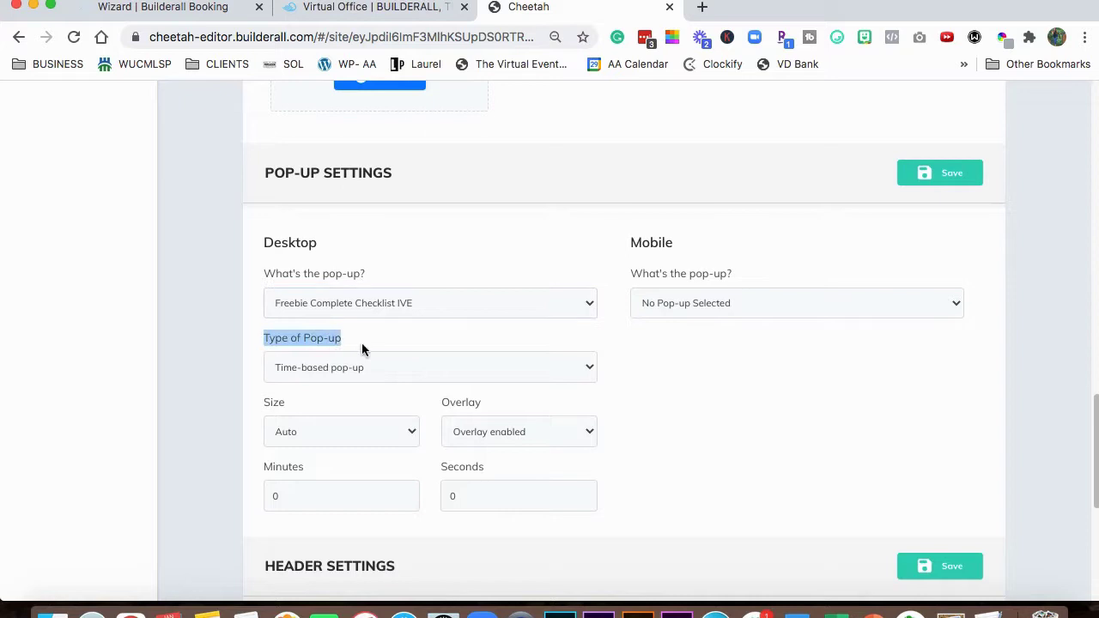
left_click(374, 366)
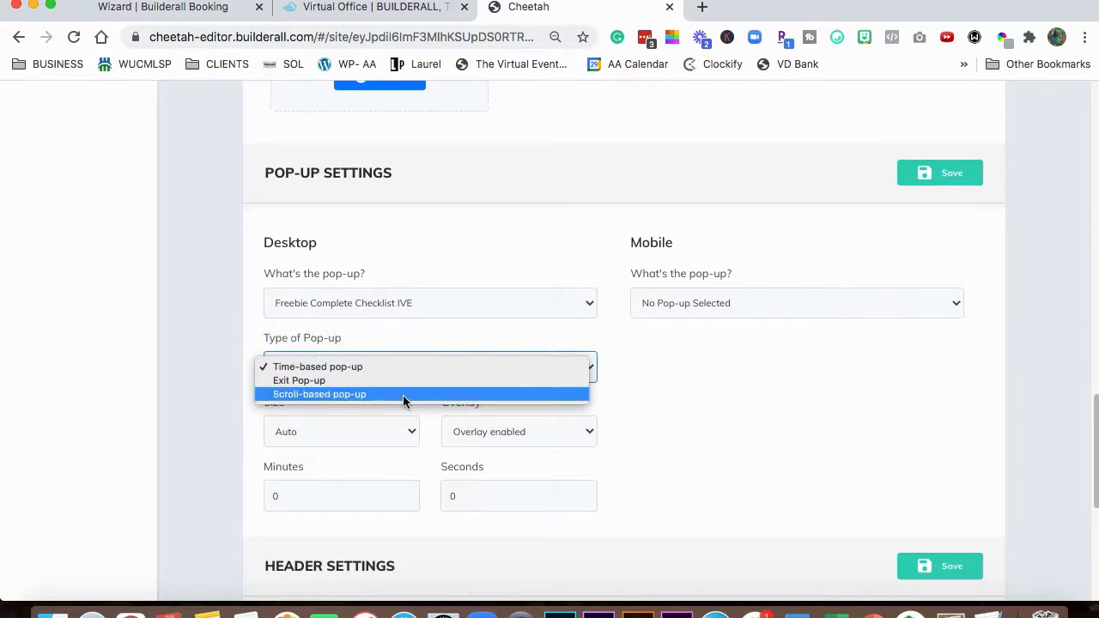
left_click(405, 381)
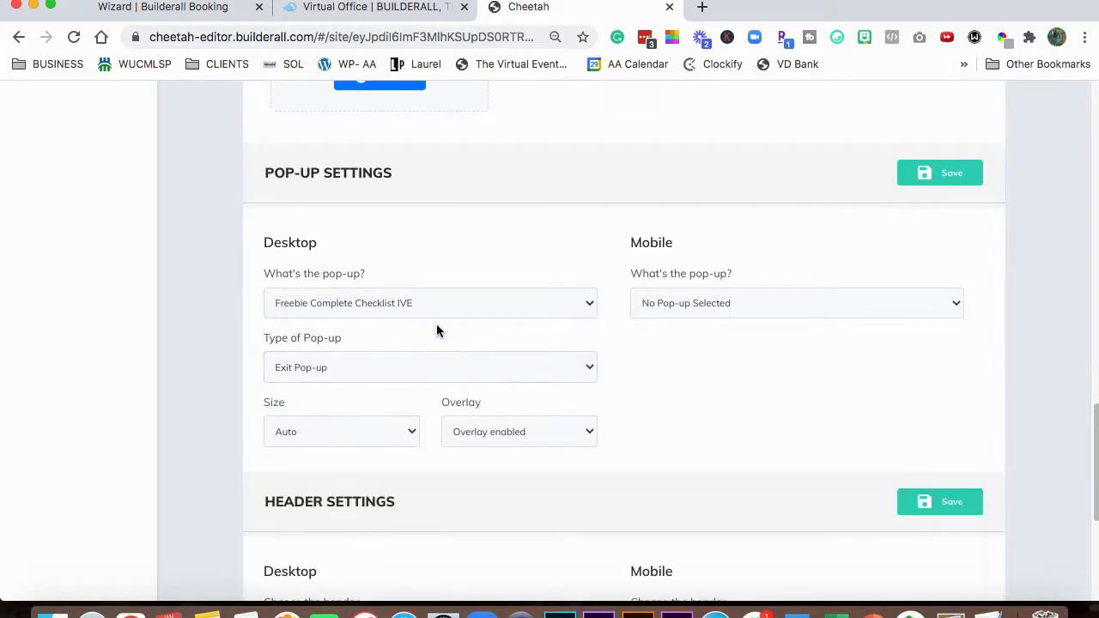
Keep the desktop pop-up size at Auto with the overlay enabled
scroll(445, 333, "down", 1)
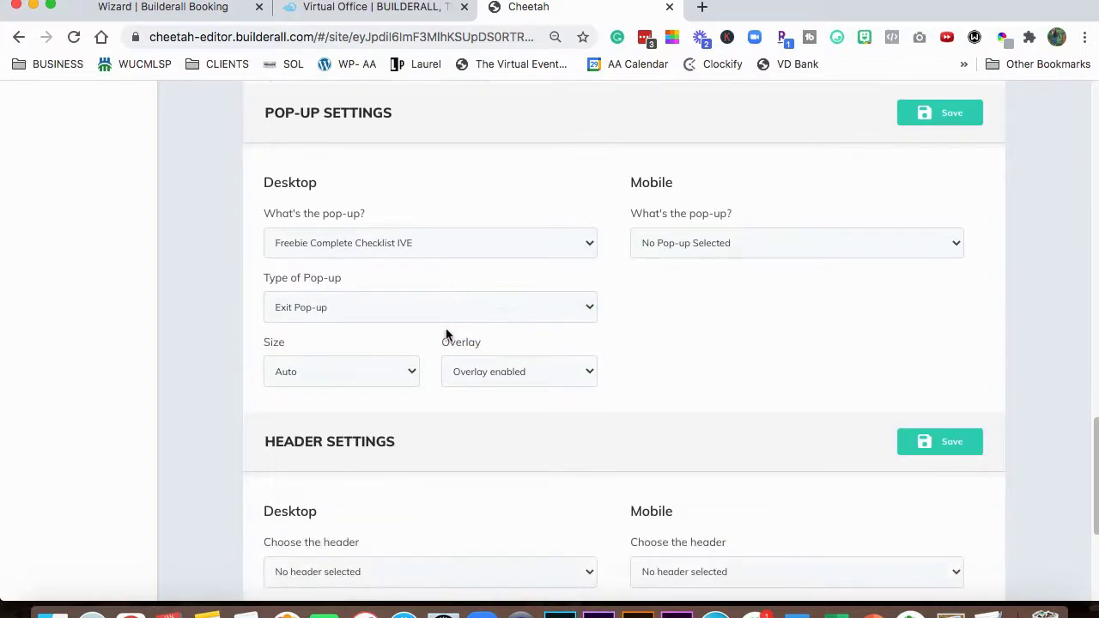
left_click(406, 379)
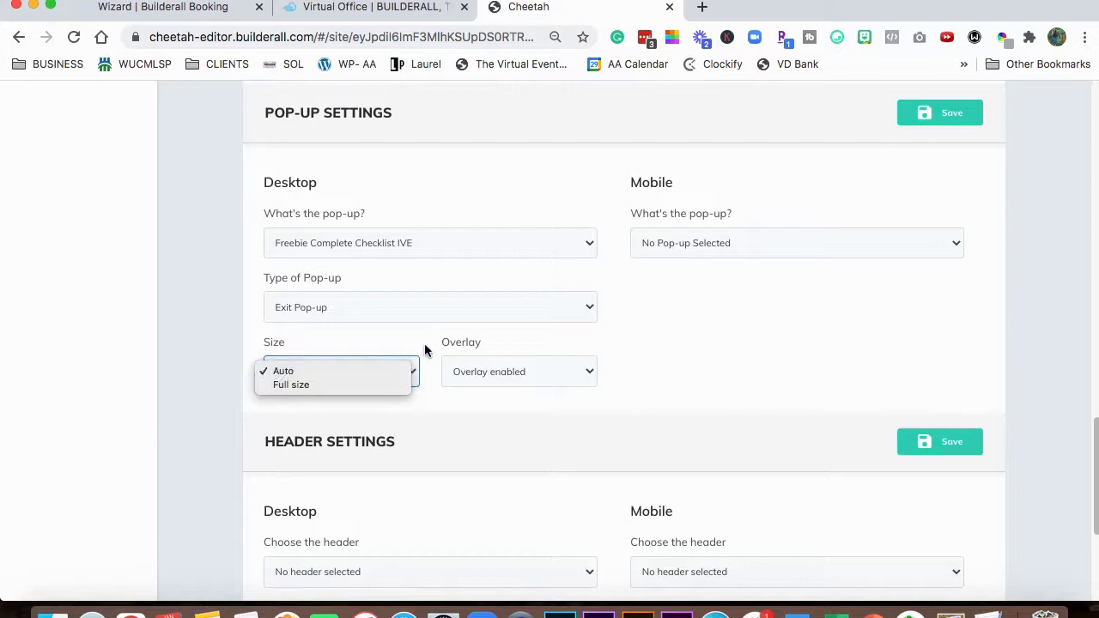
left_click(425, 348)
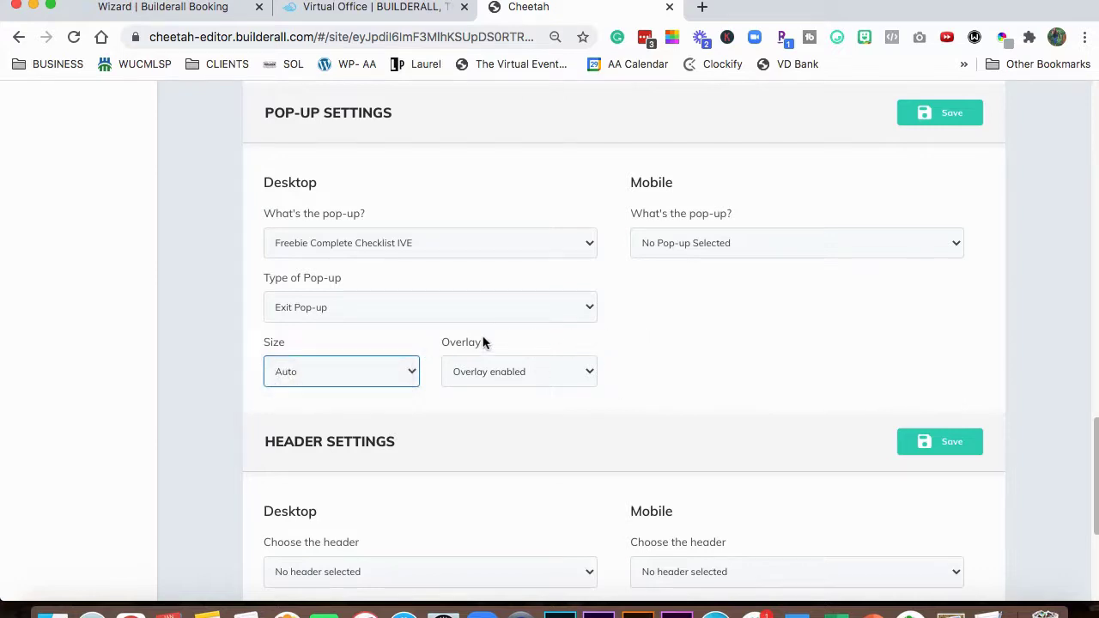
left_click(584, 371)
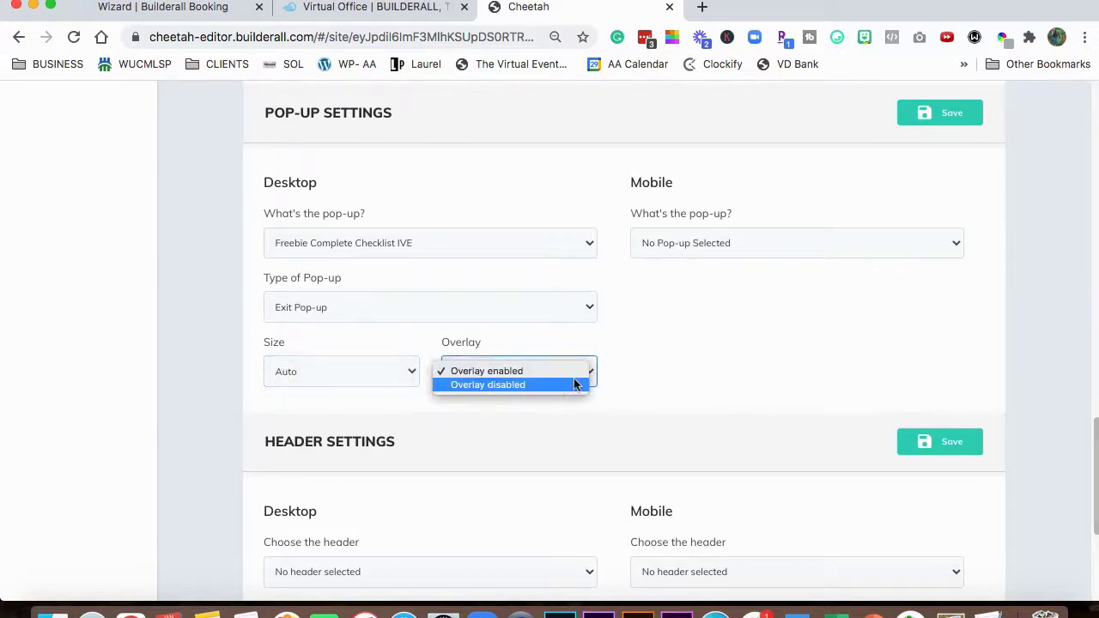
left_click(664, 407)
left_click(709, 371)
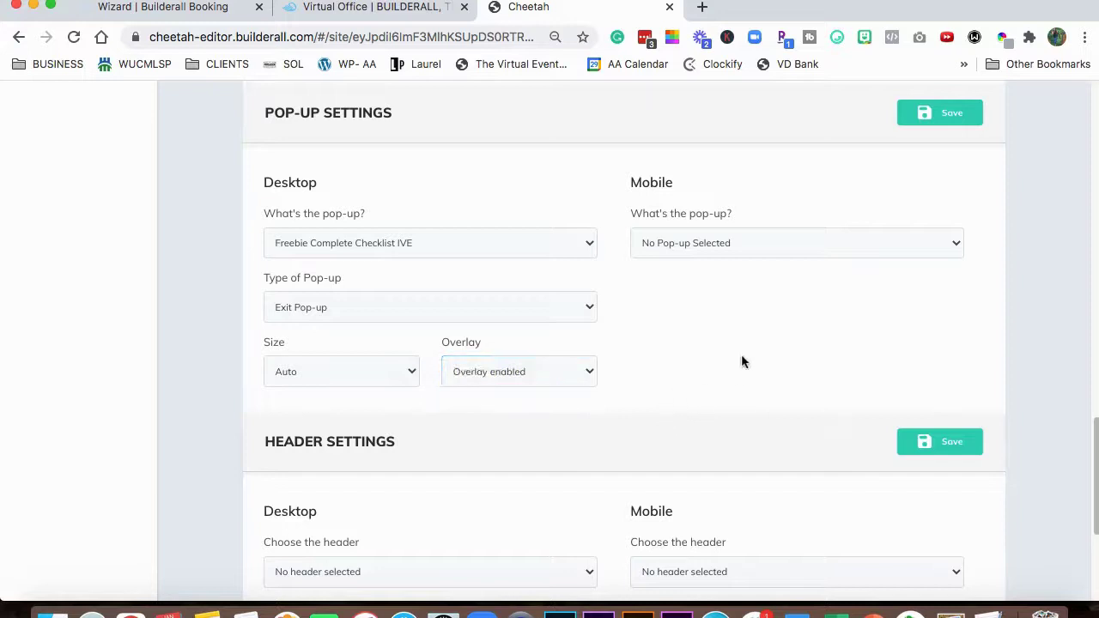
Assign Freebie Complete Checklist IVE to mobile as a scroll-based pop-up triggered at 50% scroll
left_click(955, 246)
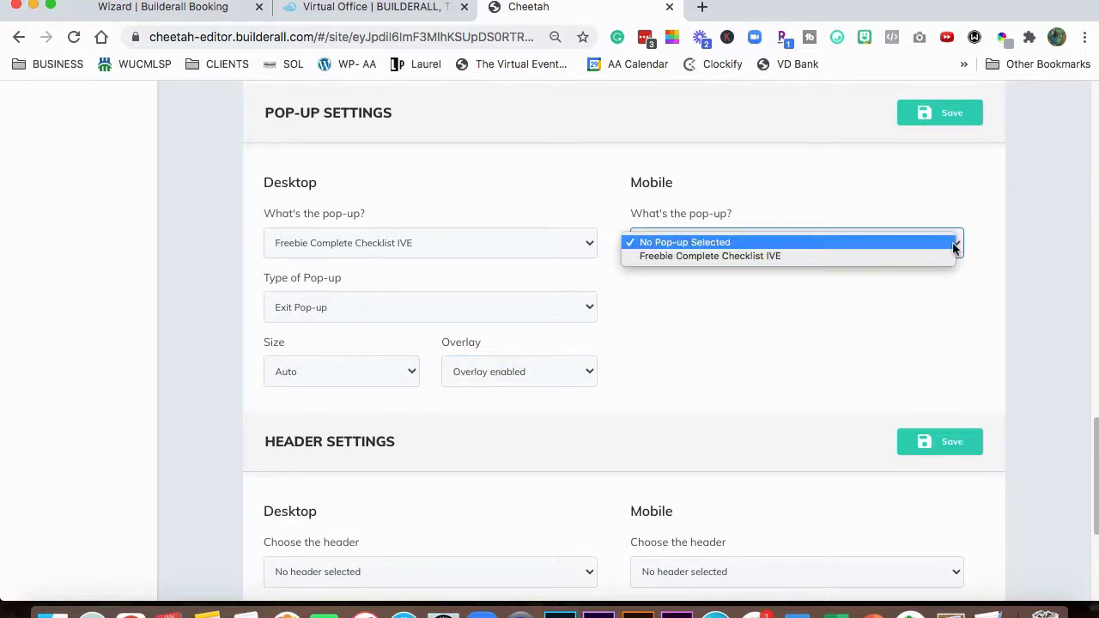
left_click(919, 258)
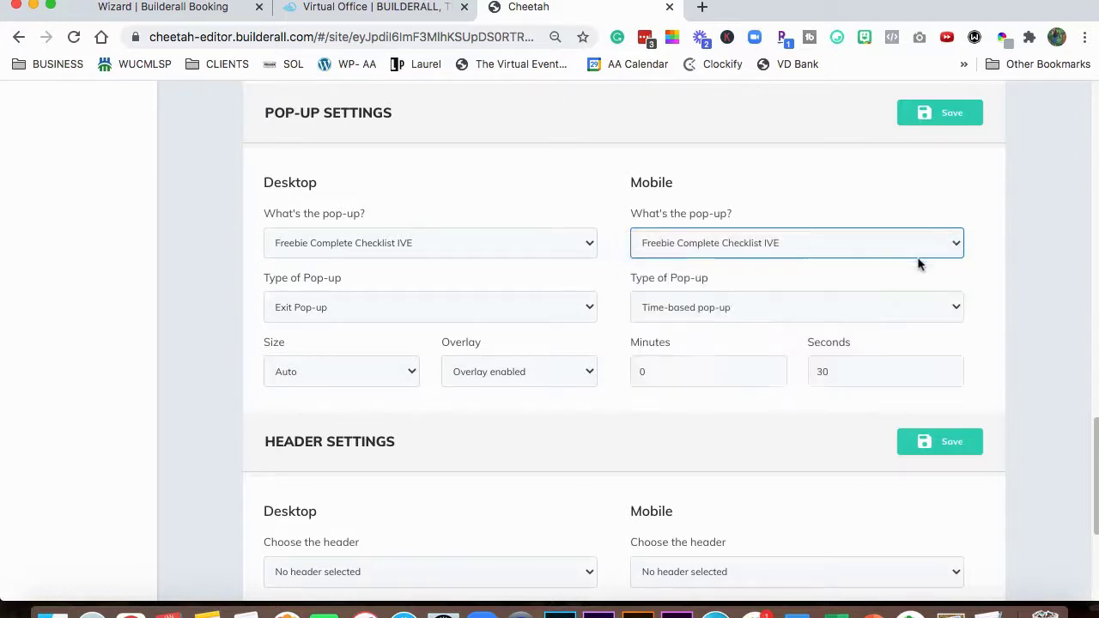
left_click(846, 310)
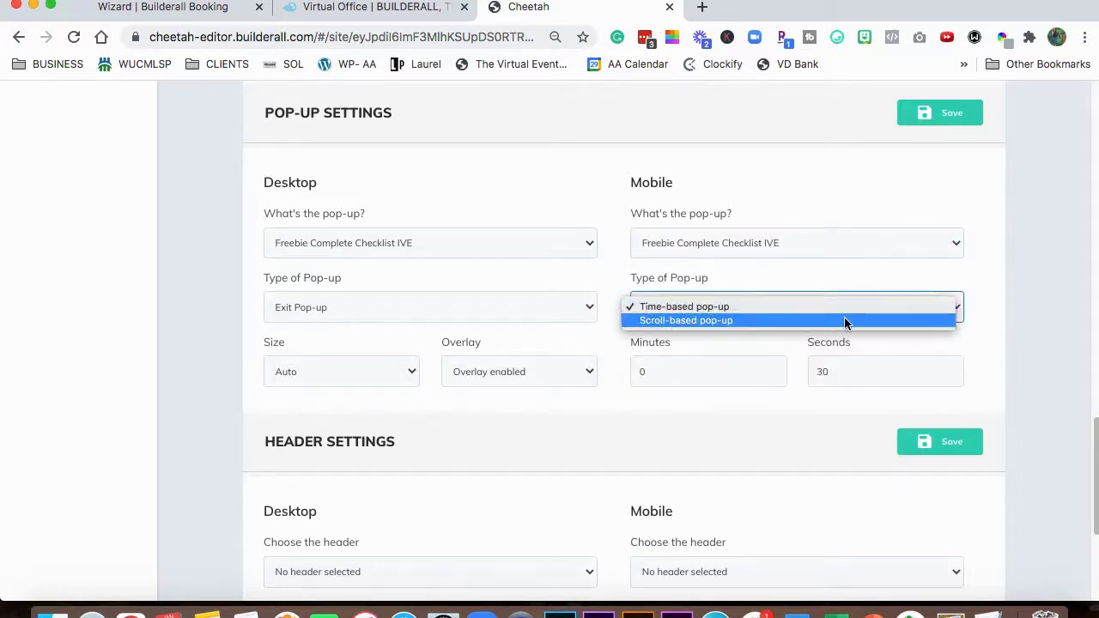
left_click(845, 320)
left_click(861, 251)
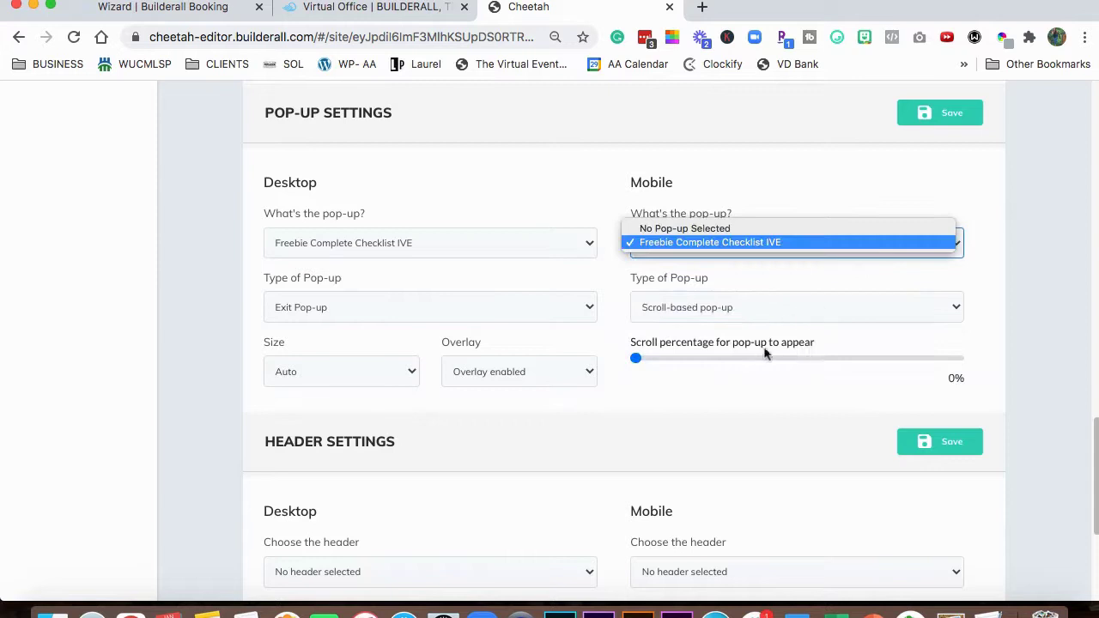
left_click(655, 365)
left_click_drag(723, 371, 798, 375)
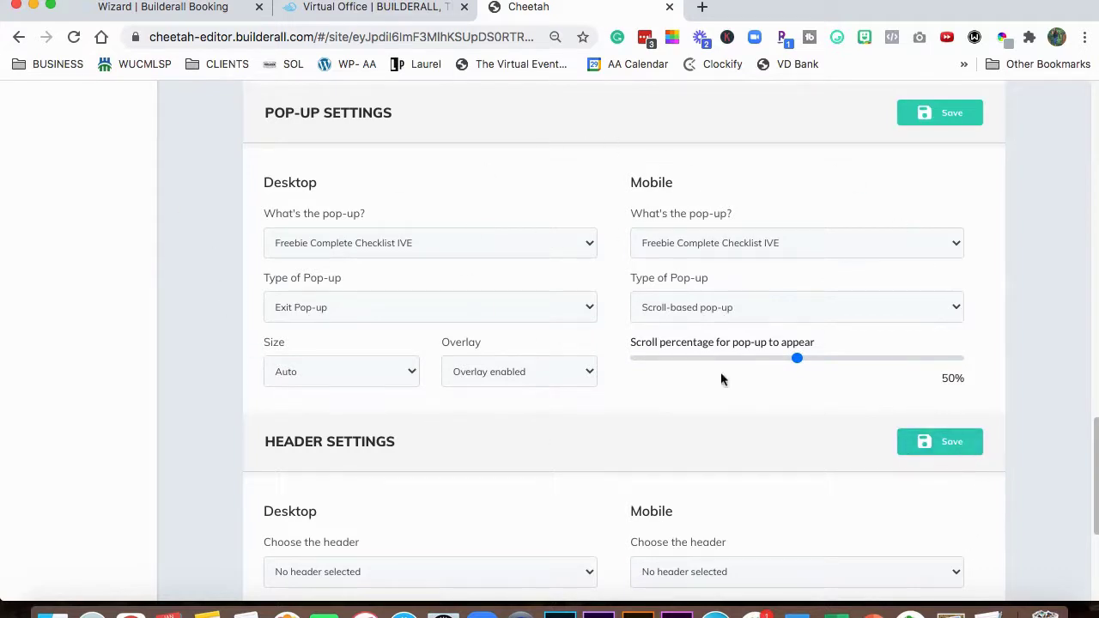
Save the Home page's pop-up settings
left_click(966, 449)
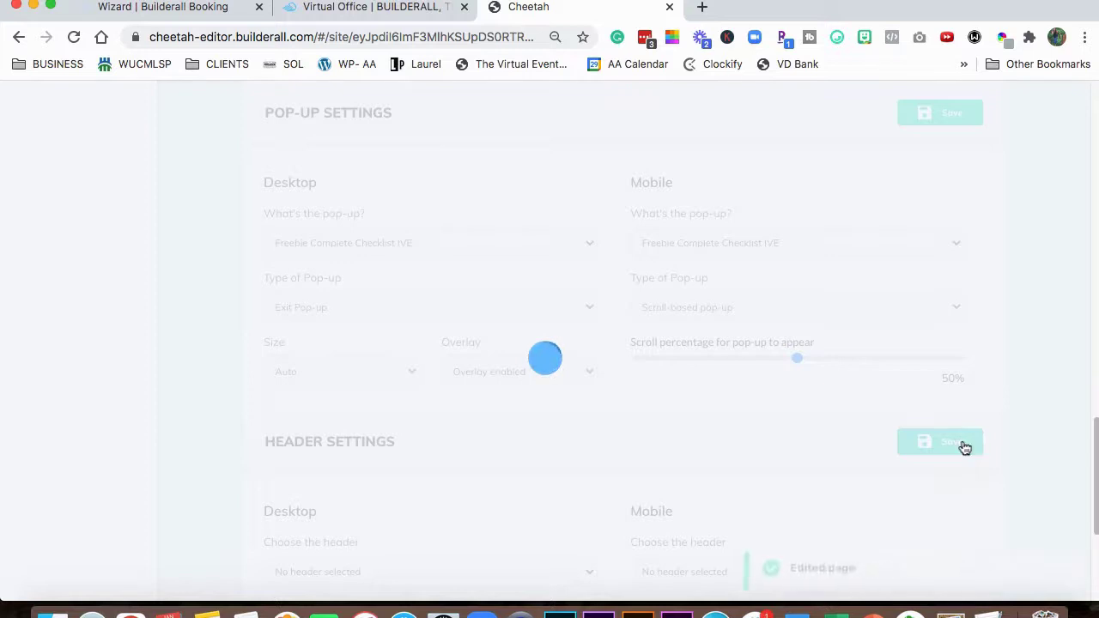